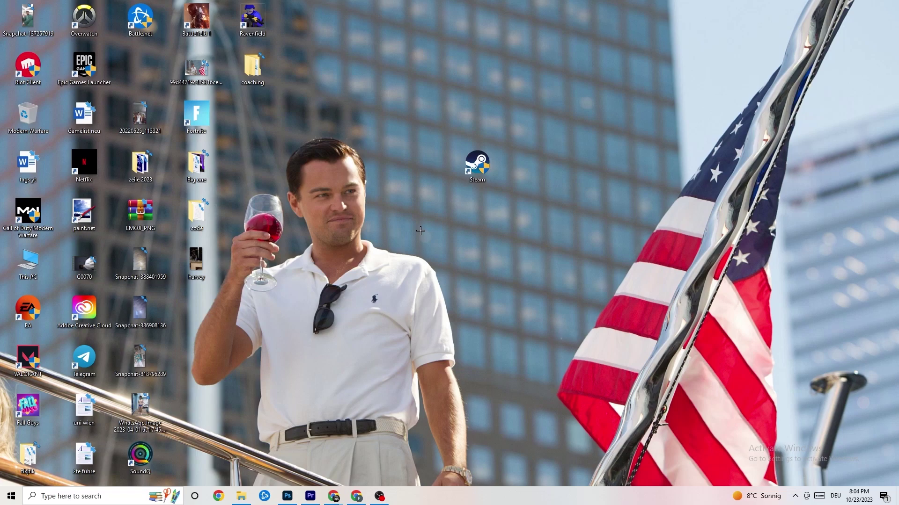
Move the Steam shortcut to the middle of the desktop and open its compatibility properties.
{"action": "left_click_drag", "start_coordinate": [473, 173], "coordinate": [363, 174]}
{"action": "left_click_drag", "start_coordinate": [472, 161], "coordinate": [418, 202]}
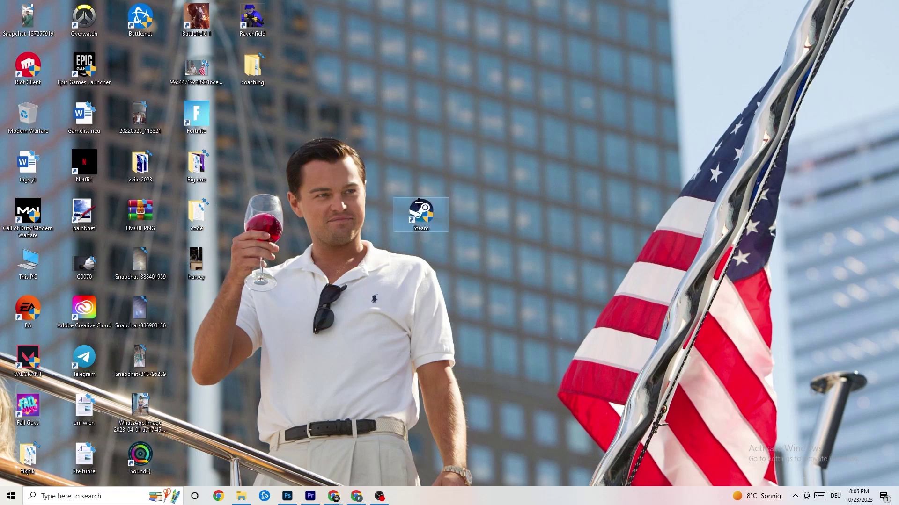
{"action": "right_click", "coordinate": [424, 217]}
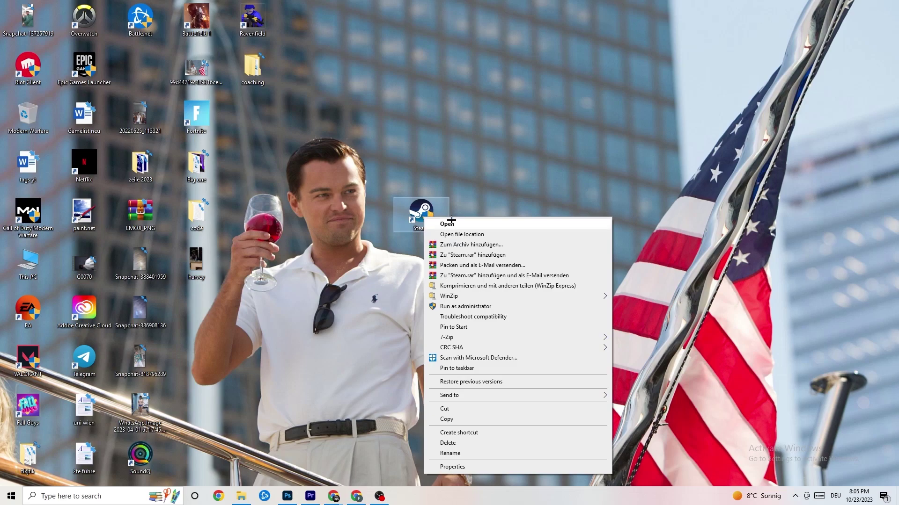
{"action": "left_click", "coordinate": [480, 466]}
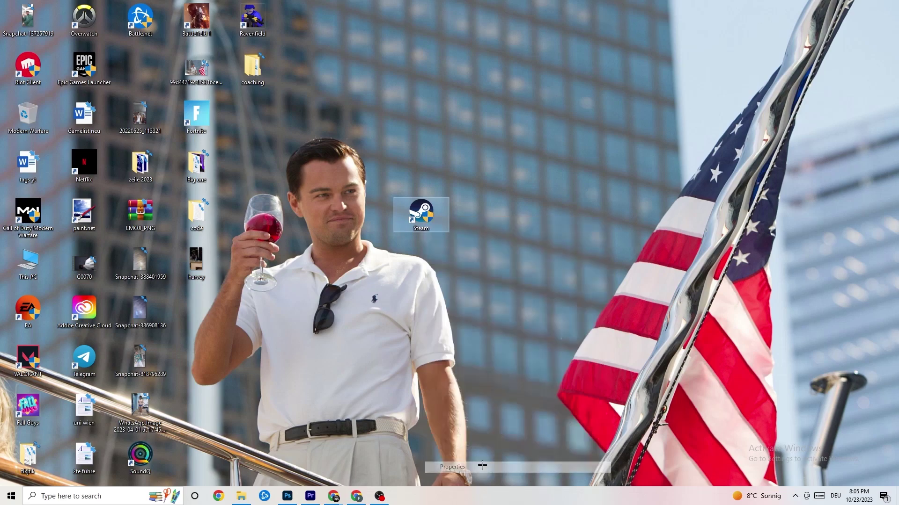
{"action": "left_click_drag", "start_coordinate": [493, 223], "coordinate": [421, 125]}
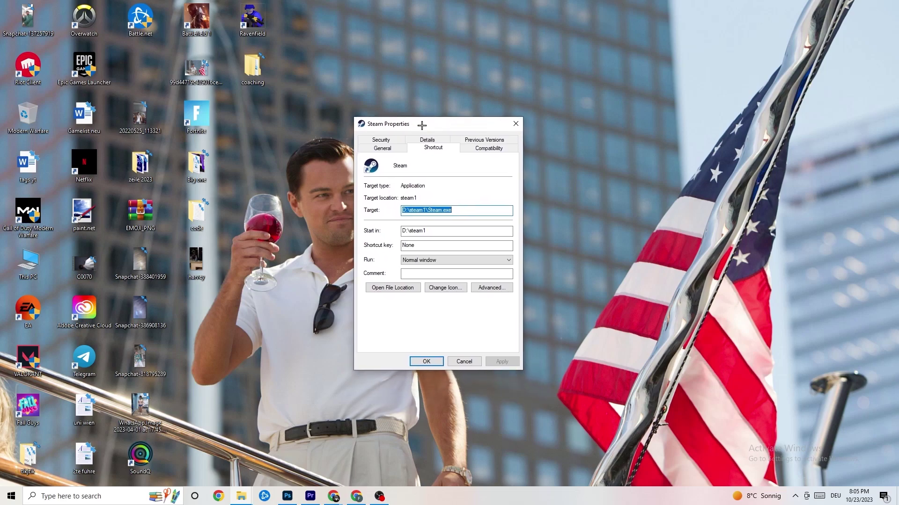
{"action": "left_click", "coordinate": [485, 149]}
{"action": "left_click_drag", "start_coordinate": [454, 127], "coordinate": [434, 65]}
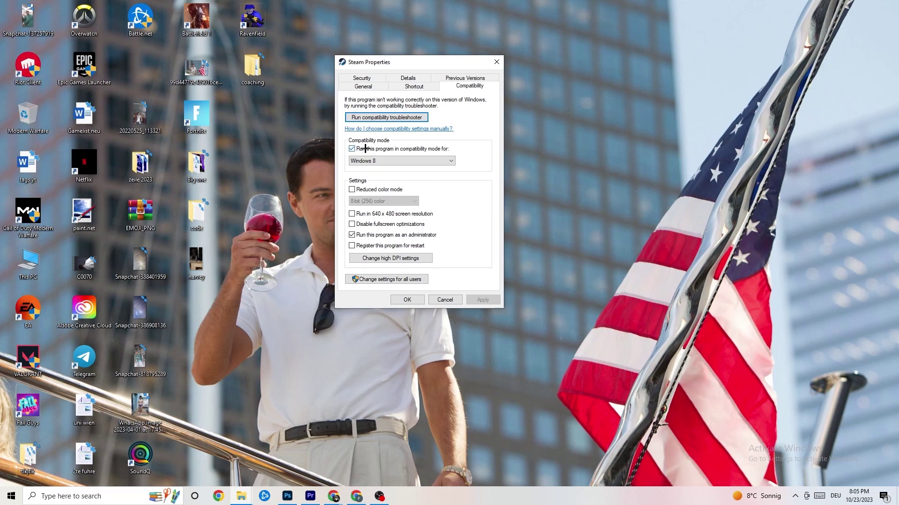
View the compatibility mode choices for Steam and accept the properties without changing the selection.
{"action": "left_click", "coordinate": [448, 158]}
{"action": "left_click", "coordinate": [468, 151]}
{"action": "left_click", "coordinate": [410, 300]}
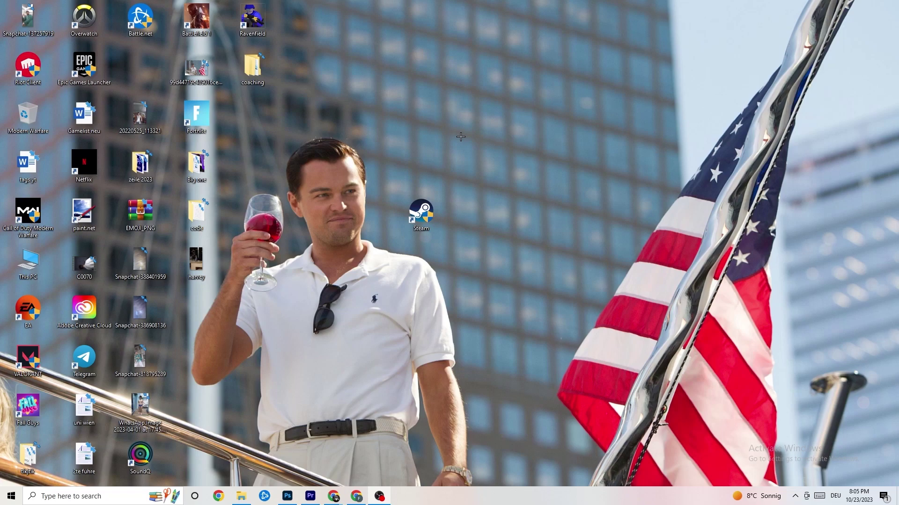
{"action": "left_click_drag", "start_coordinate": [431, 213], "coordinate": [412, 127]}
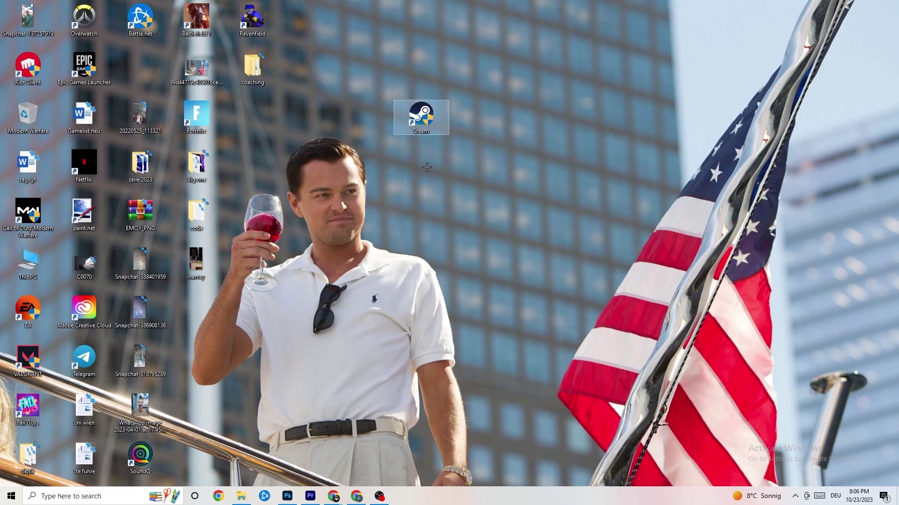
{"action": "left_click_drag", "start_coordinate": [420, 113], "coordinate": [364, 160]}
{"action": "left_click", "coordinate": [424, 132]}
{"action": "left_click", "coordinate": [389, 128]}
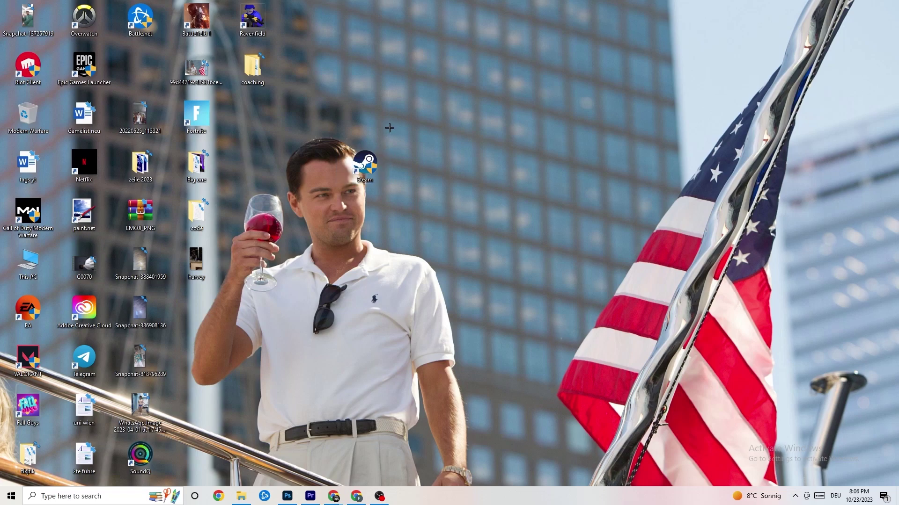
{"action": "left_click_drag", "start_coordinate": [360, 149], "coordinate": [416, 149]}
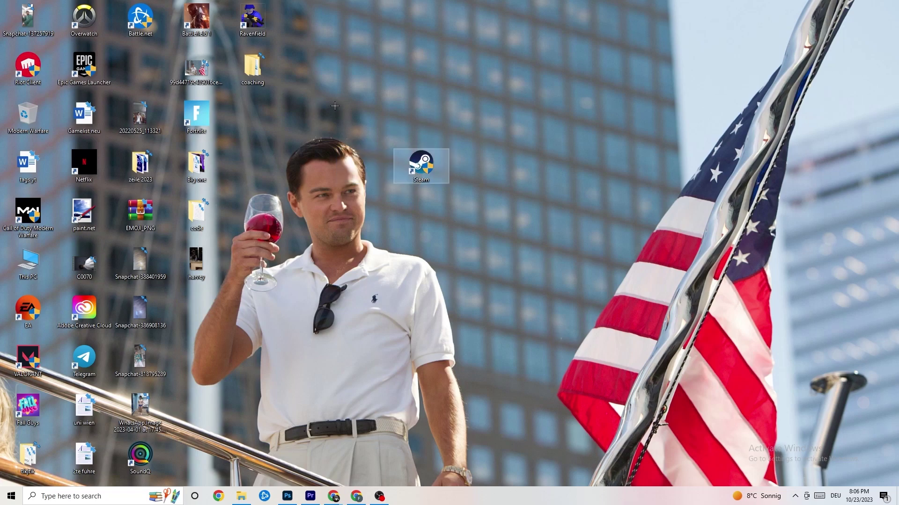
Review the Steam shortcut's compatibility settings, close them, and place the shortcut directly below Battle.net on the desktop.
{"action": "right_click", "coordinate": [417, 177]}
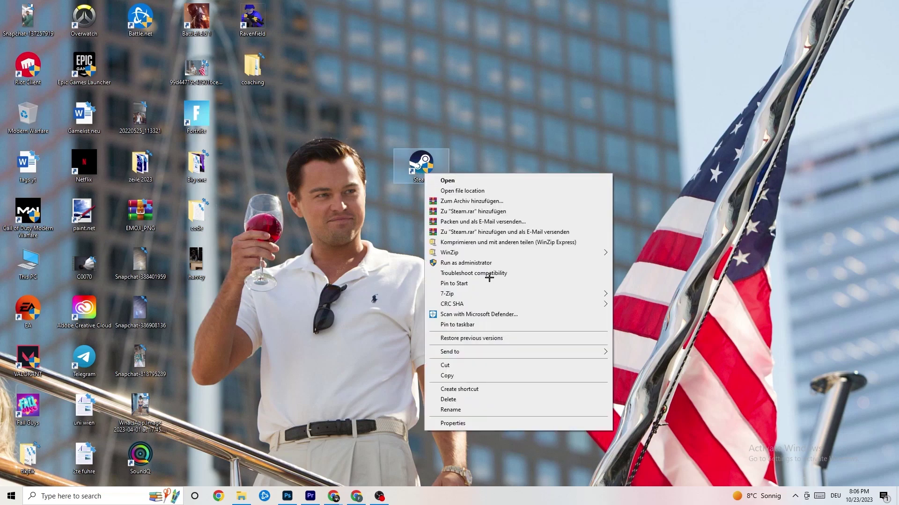
{"action": "left_click", "coordinate": [468, 419]}
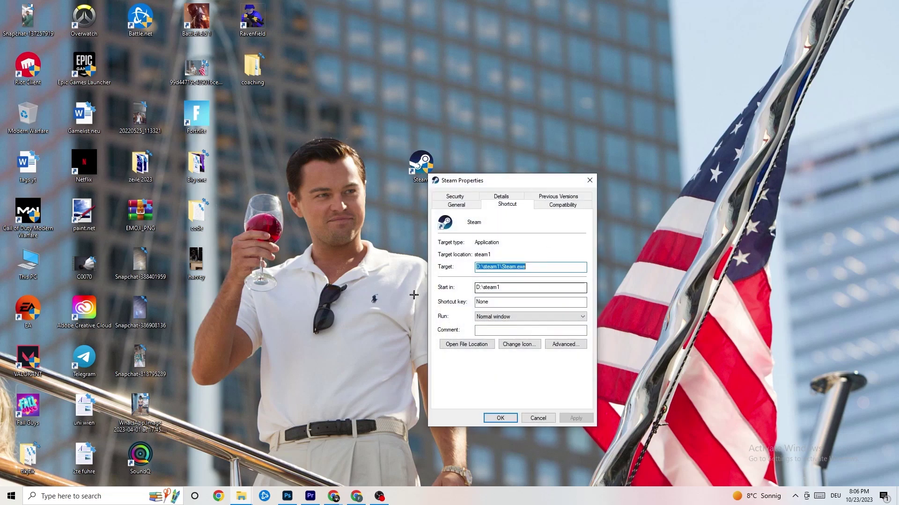
{"action": "left_click", "coordinate": [562, 205]}
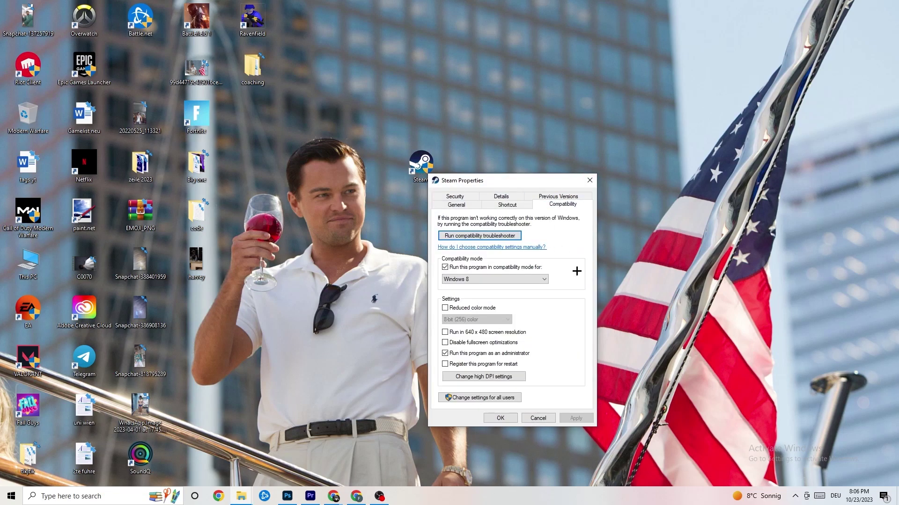
{"action": "left_click", "coordinate": [589, 181]}
{"action": "left_click_drag", "start_coordinate": [420, 163], "coordinate": [141, 68]}
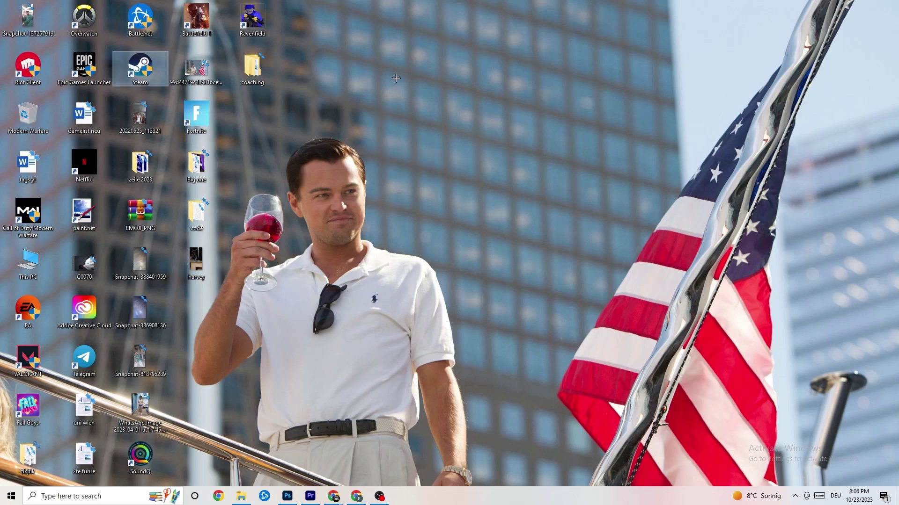
{"action": "left_click", "coordinate": [436, 91]}
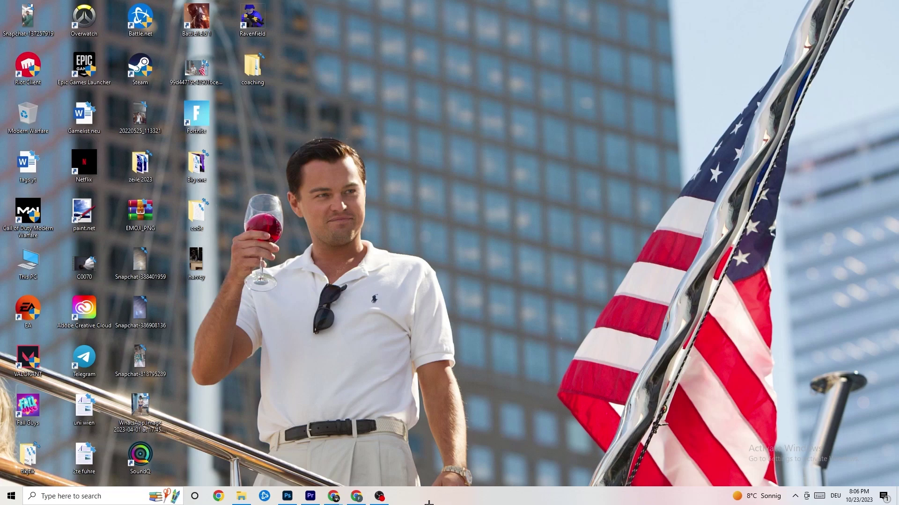
Open Task Manager and maximize its window.
{"action": "right_click", "coordinate": [414, 500]}
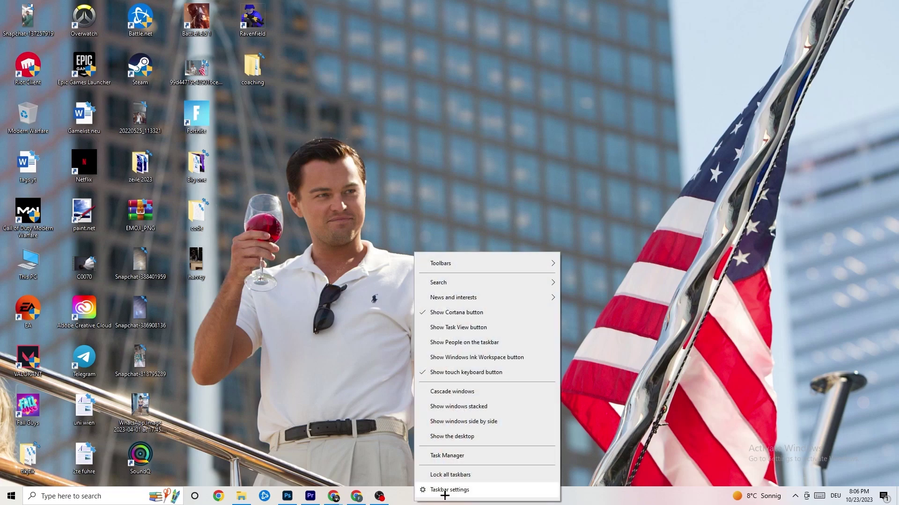
{"action": "left_click", "coordinate": [459, 456]}
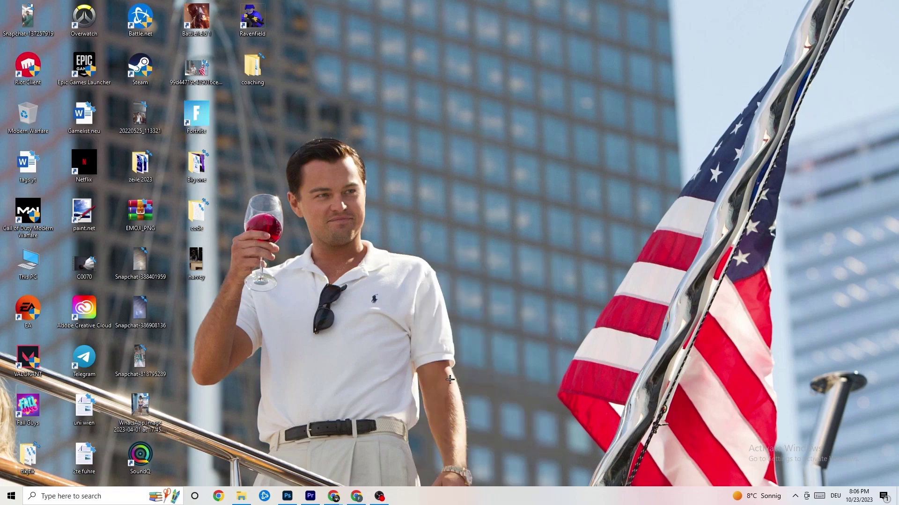
{"action": "left_click", "coordinate": [366, 92]}
{"action": "left_click_drag", "start_coordinate": [377, 5], "coordinate": [387, 38]}
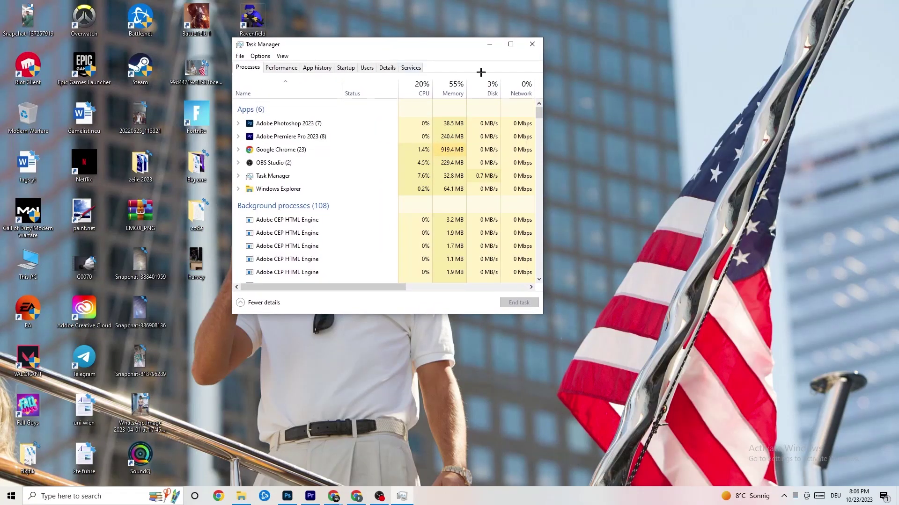
{"action": "left_click", "coordinate": [511, 44]}
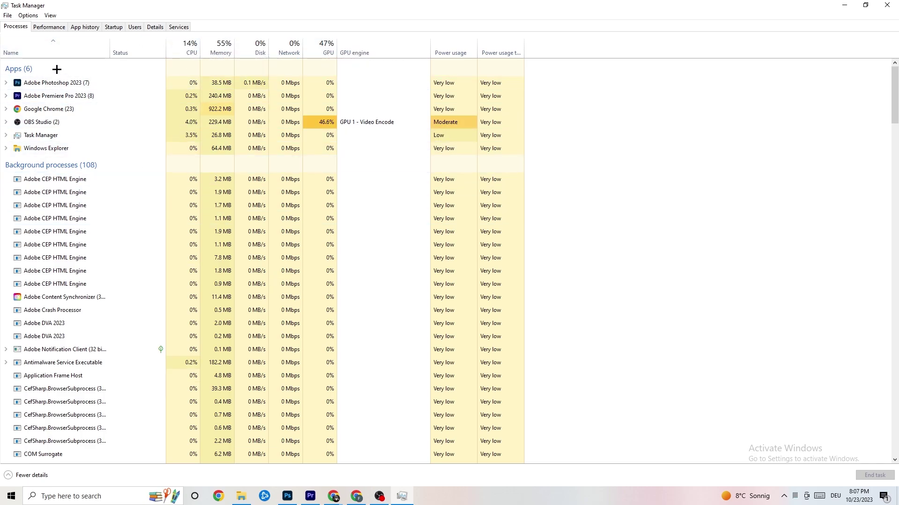
Look through the running processes and end the Adobe Photoshop 2023 task.
{"action": "scroll", "coordinate": [118, 252], "scroll_direction": "down", "scroll_amount": 12}
{"action": "scroll", "coordinate": [244, 230], "scroll_direction": "up", "scroll_amount": 12}
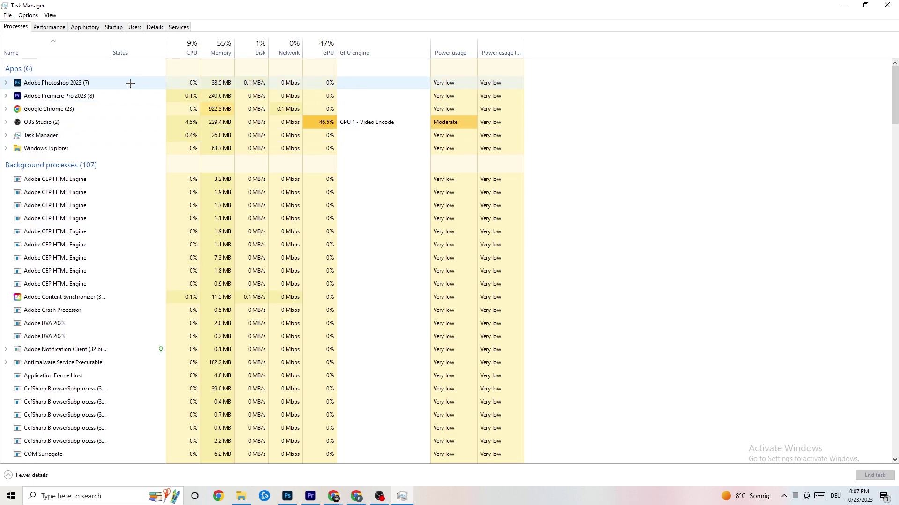
{"action": "right_click", "coordinate": [232, 83]}
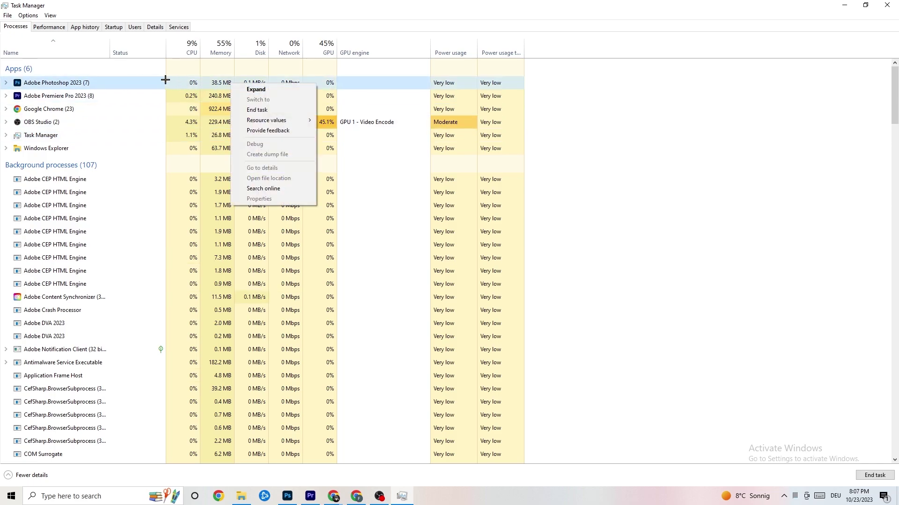
{"action": "right_click", "coordinate": [124, 87]}
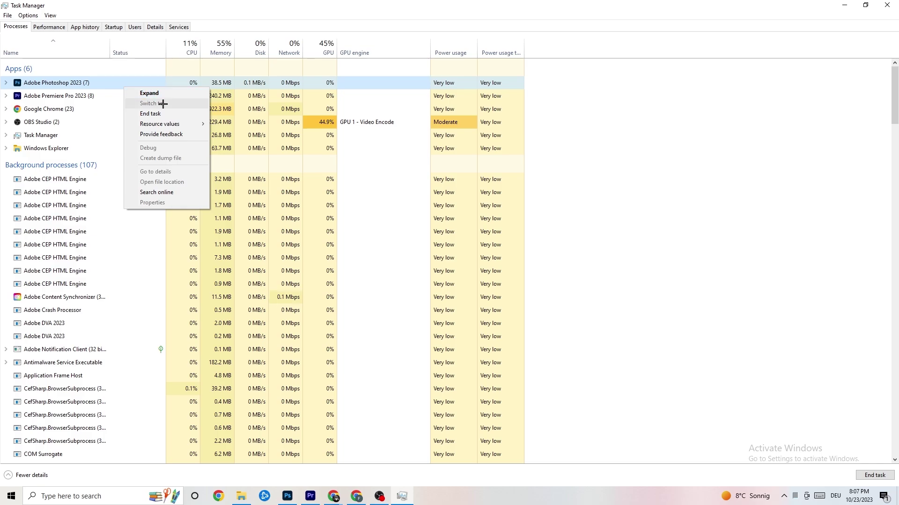
{"action": "left_click", "coordinate": [177, 113]}
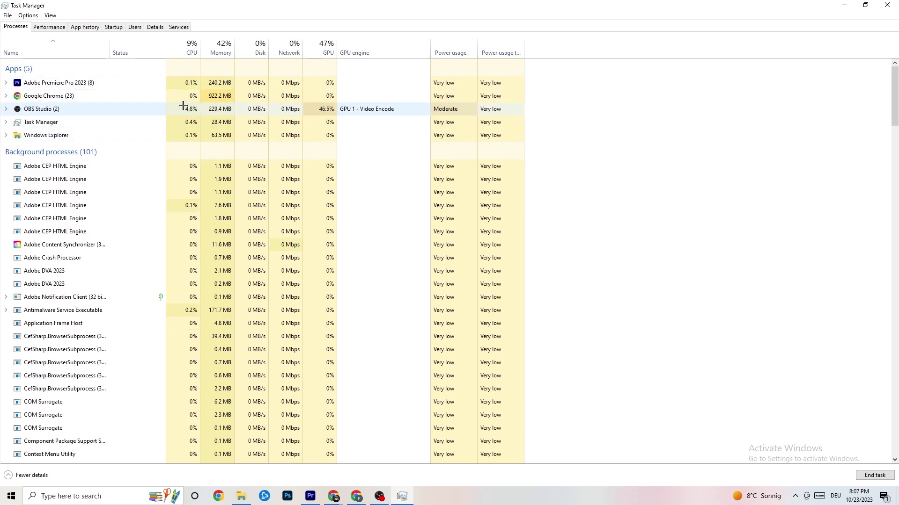
{"action": "mouse_move", "coordinate": [315, 6]}
{"action": "left_mouse_down"}
{"action": "mouse_move", "coordinate": [315, 40]}
{"action": "mouse_move", "coordinate": [310, 14]}
{"action": "left_mouse_up"}
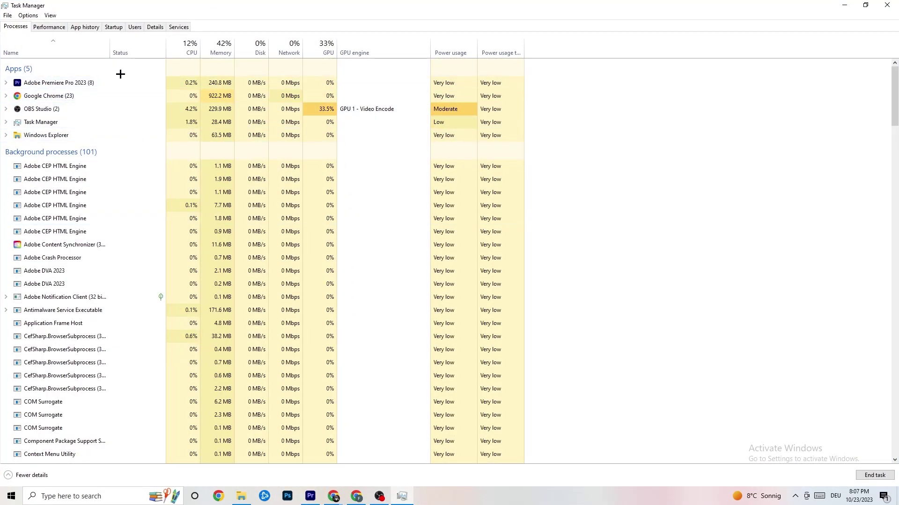
{"action": "right_click", "coordinate": [90, 80]}
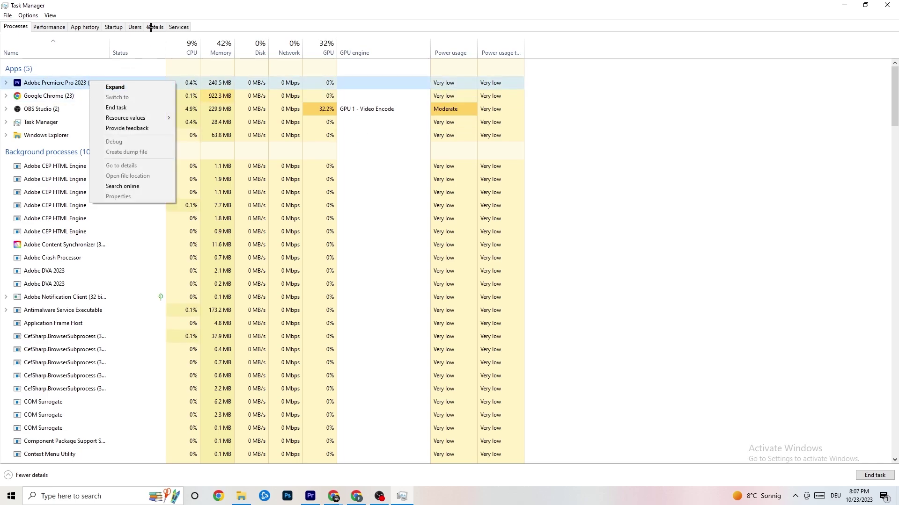
{"action": "left_click", "coordinate": [55, 26]}
{"action": "left_click", "coordinate": [91, 27]}
{"action": "left_click", "coordinate": [115, 26]}
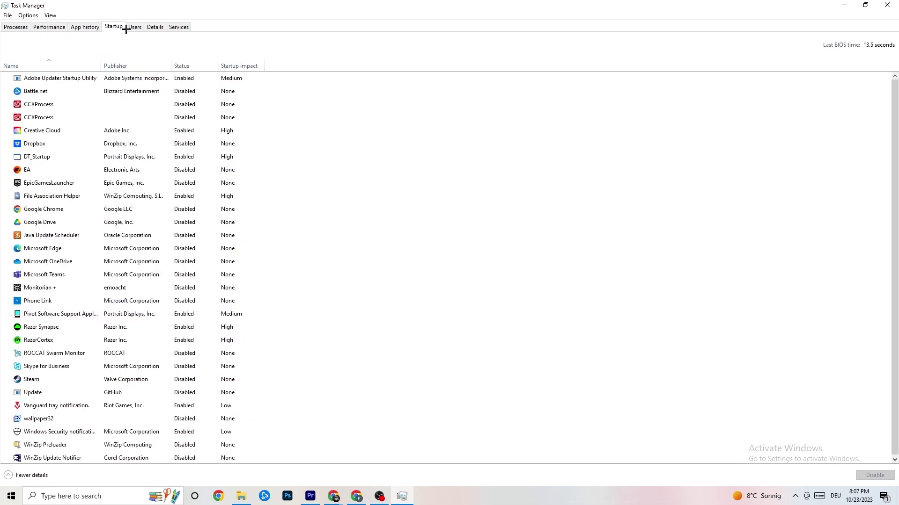
{"action": "left_click", "coordinate": [134, 27]}
{"action": "left_click", "coordinate": [155, 28]}
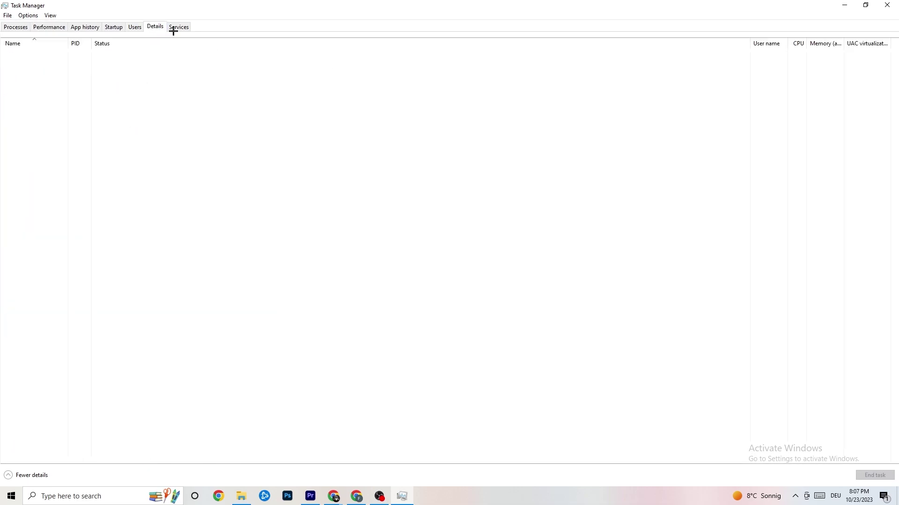
{"action": "left_click", "coordinate": [14, 26]}
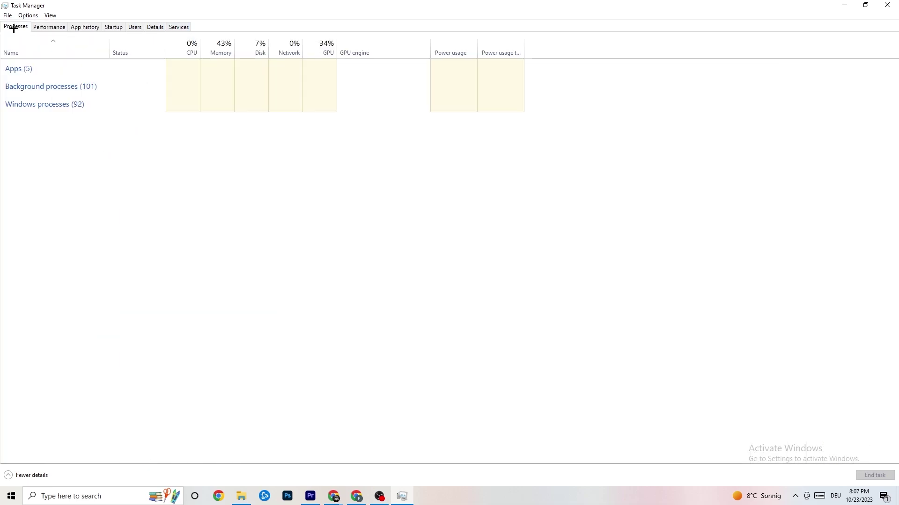
View the available priority levels for the Adobe Premiere Pro process in the detailed process list, leaving its priority as is.
{"action": "left_click", "coordinate": [155, 26]}
{"action": "right_click", "coordinate": [75, 73]}
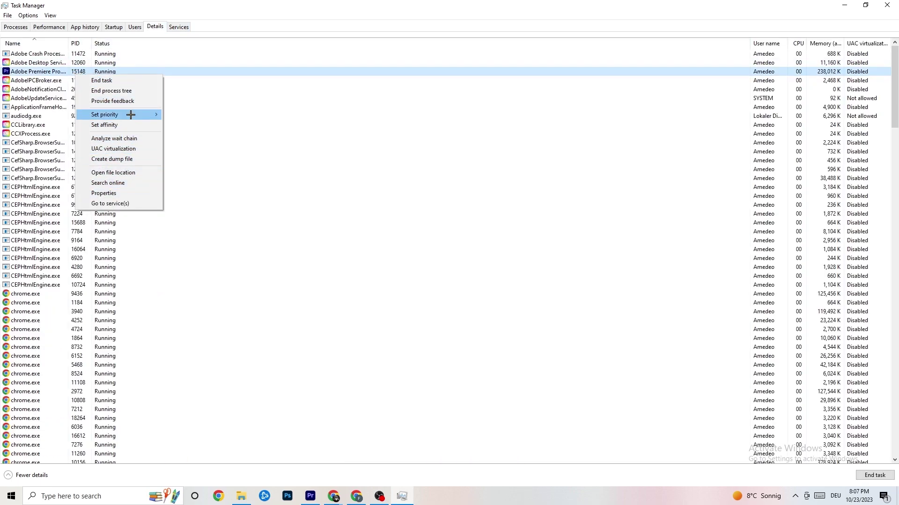
{"action": "left_click", "coordinate": [26, 29]}
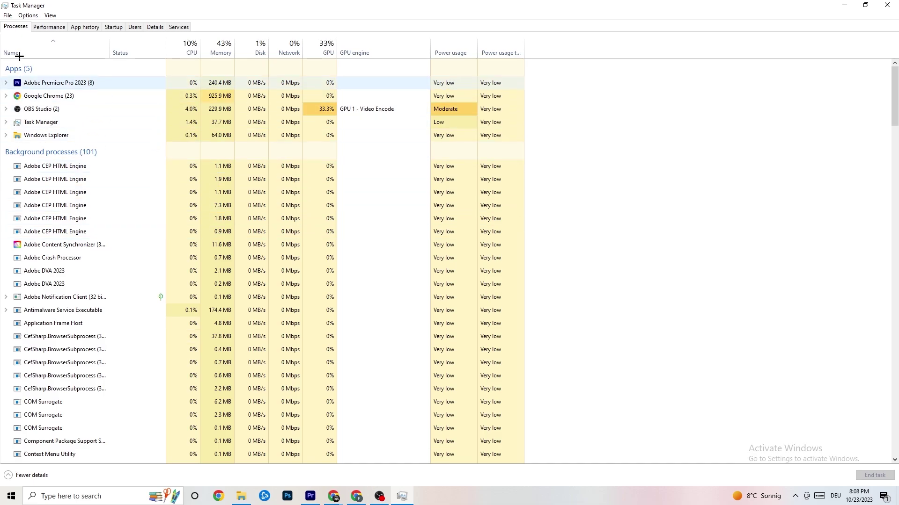
{"action": "left_click", "coordinate": [157, 25]}
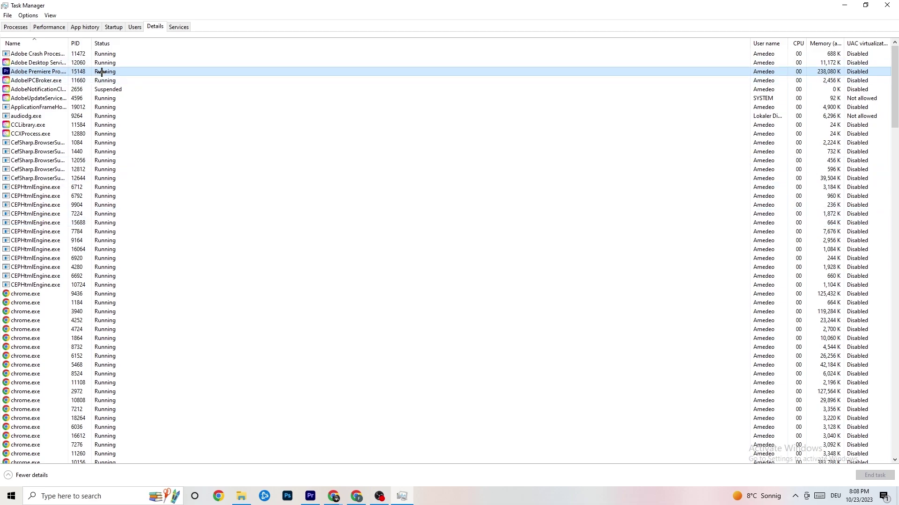
{"action": "right_click", "coordinate": [101, 72]}
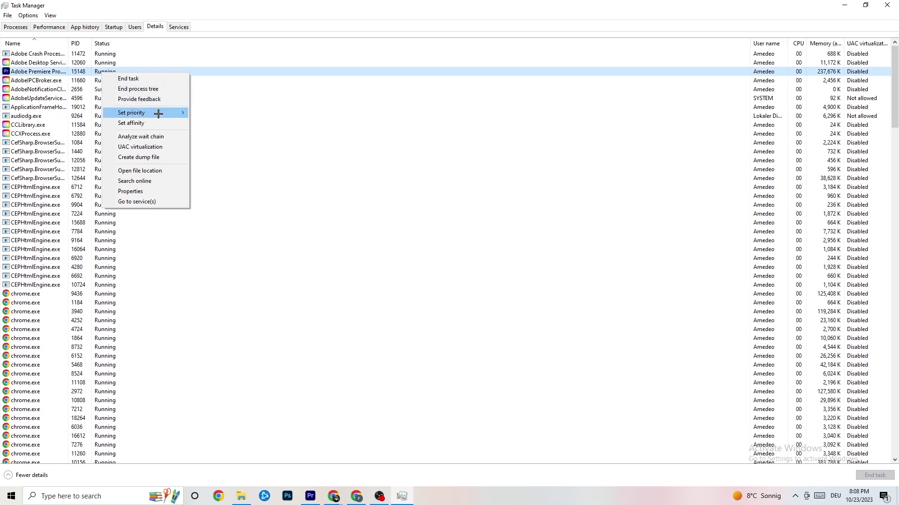
{"action": "mouse_move", "coordinate": [159, 113]}
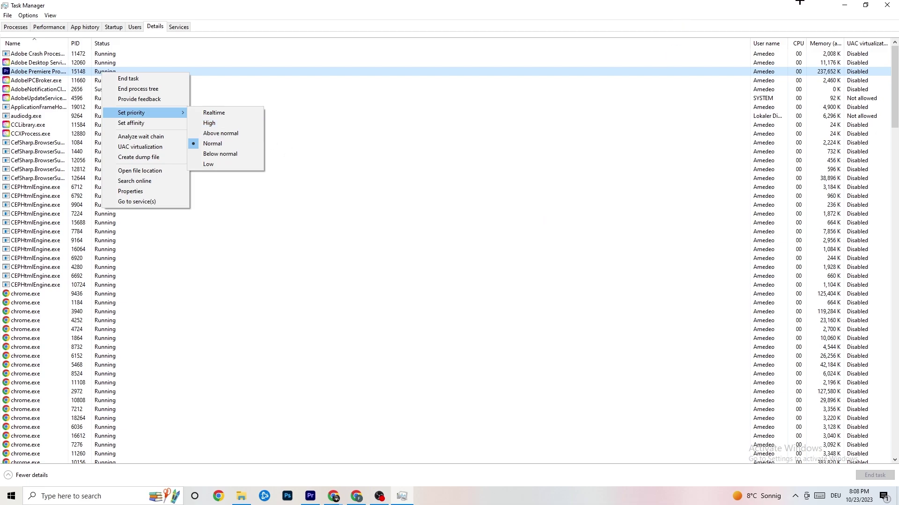
{"action": "left_click", "coordinate": [214, 54]}
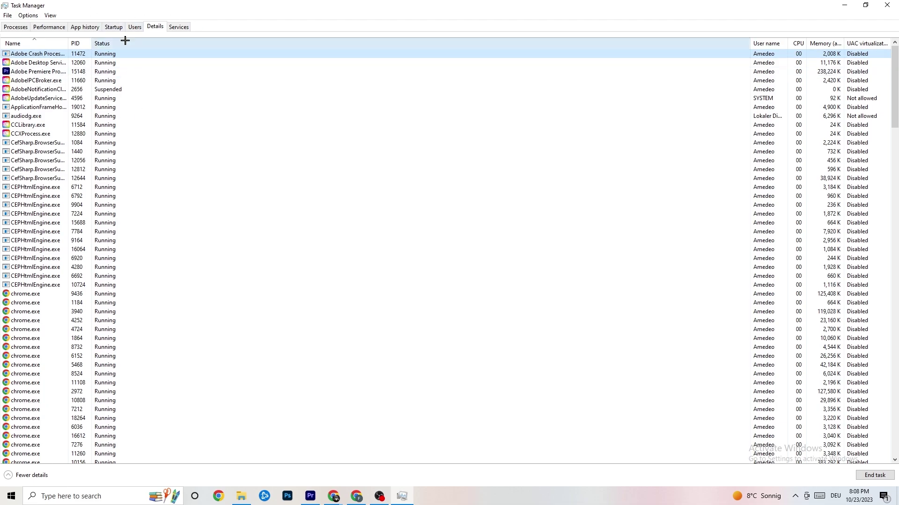
Review the startup programs and the options available for Adobe Updater Startup Utility, leaving it as is, and close Task Manager.
{"action": "left_click", "coordinate": [115, 28]}
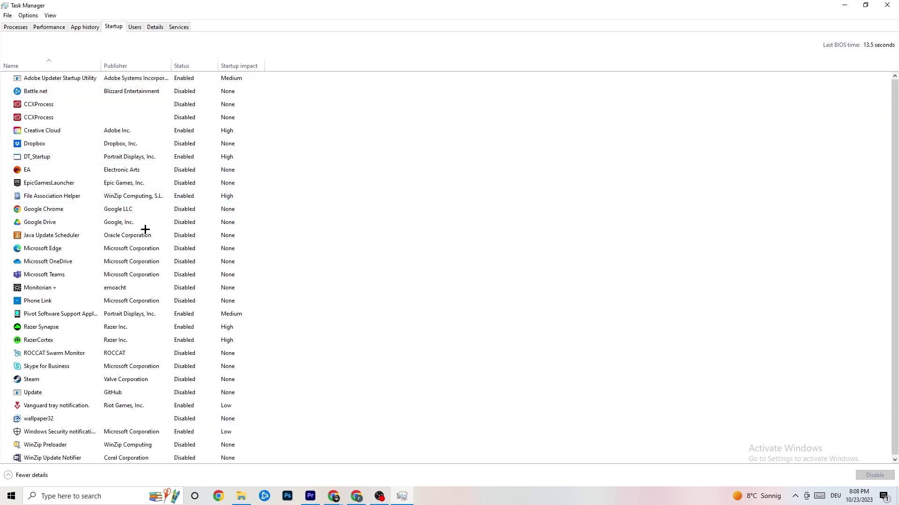
{"action": "right_click", "coordinate": [193, 82]}
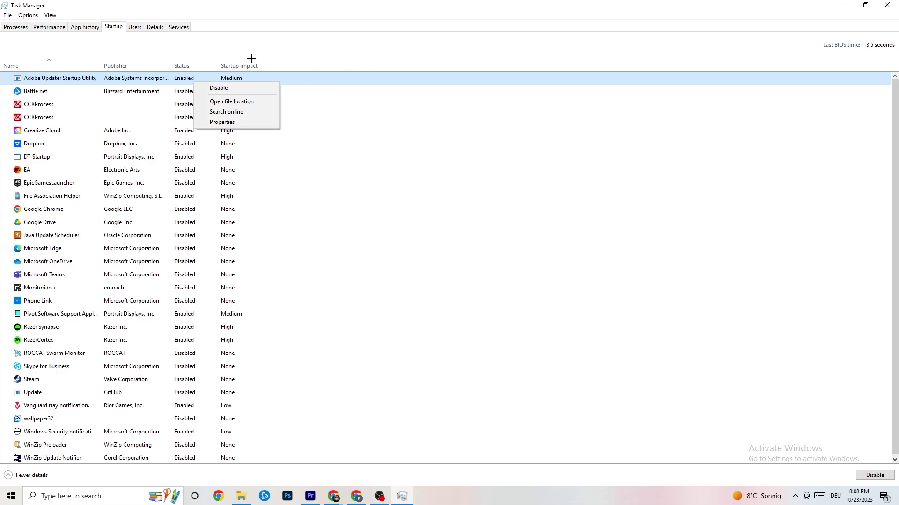
{"action": "left_click", "coordinate": [337, 2]}
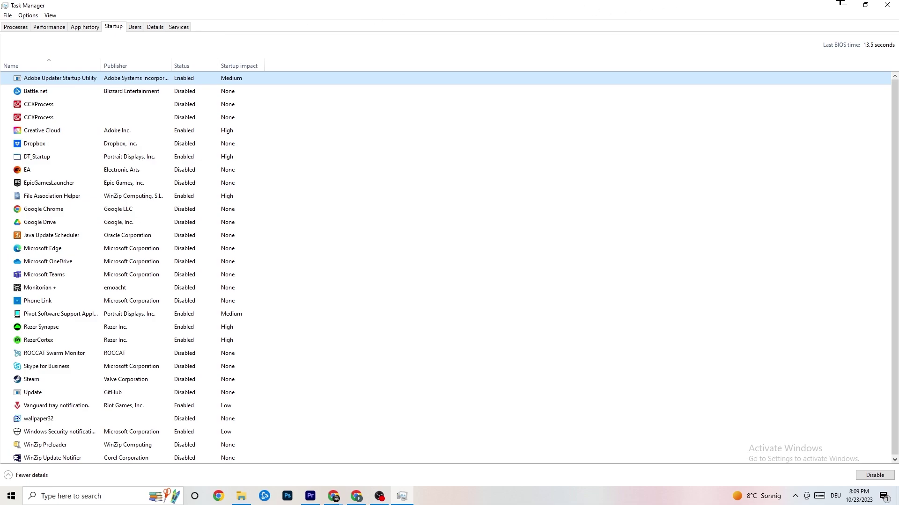
{"action": "left_click", "coordinate": [886, 5]}
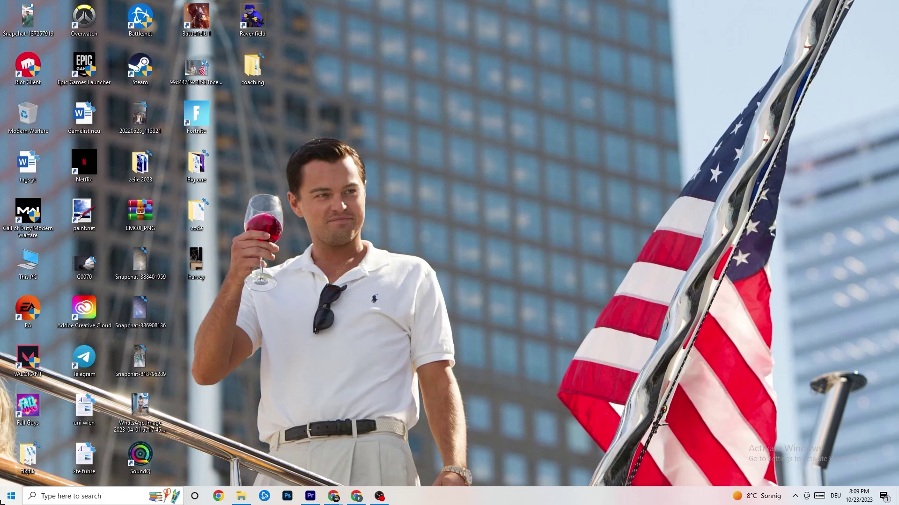
Open the Display page of Windows Settings and check the text and app scaling and display resolution, leaving both as they are.
{"action": "left_click", "coordinate": [11, 495]}
{"action": "left_click", "coordinate": [11, 453]}
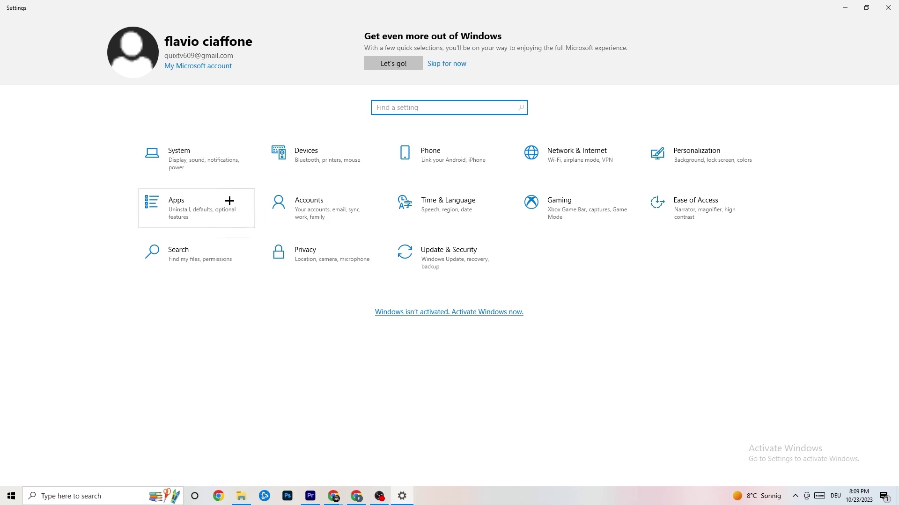
{"action": "left_click", "coordinate": [211, 160]}
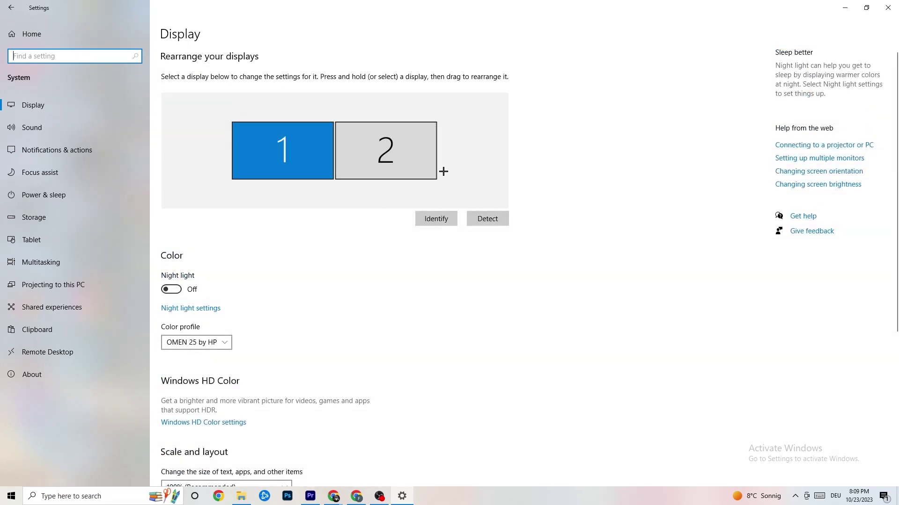
{"action": "scroll", "coordinate": [361, 203], "scroll_direction": "down", "scroll_amount": 4}
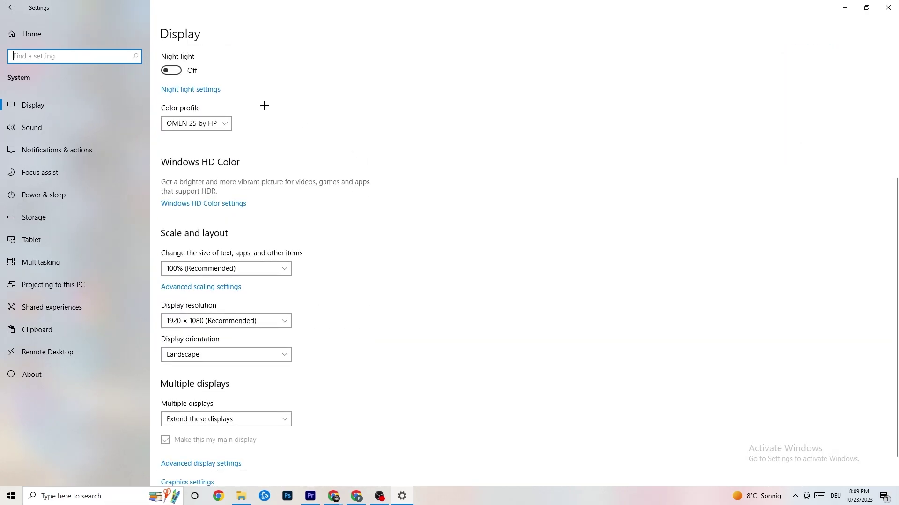
{"action": "left_click", "coordinate": [285, 273]}
{"action": "left_click", "coordinate": [253, 268]}
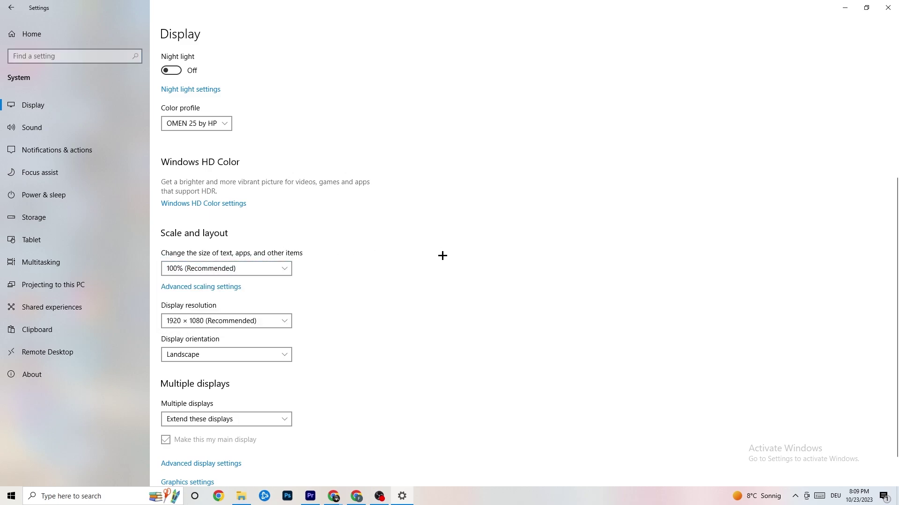
{"action": "left_click", "coordinate": [272, 322]}
{"action": "left_click", "coordinate": [273, 322]}
{"action": "scroll", "coordinate": [386, 272], "scroll_direction": "down", "scroll_amount": 1}
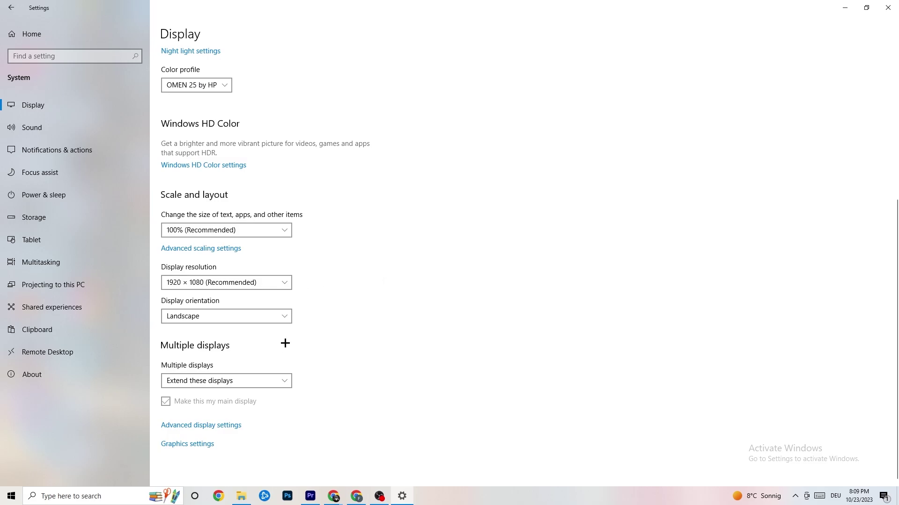
Check the available power plans under the additional power settings, and review Storage Sense's run frequency options without changing them.
{"action": "left_click", "coordinate": [96, 195]}
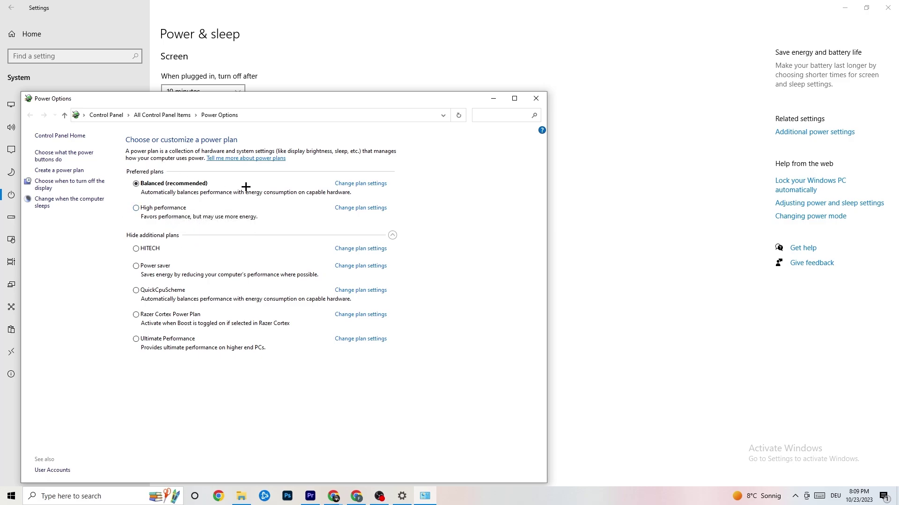
{"action": "left_click", "coordinate": [536, 99]}
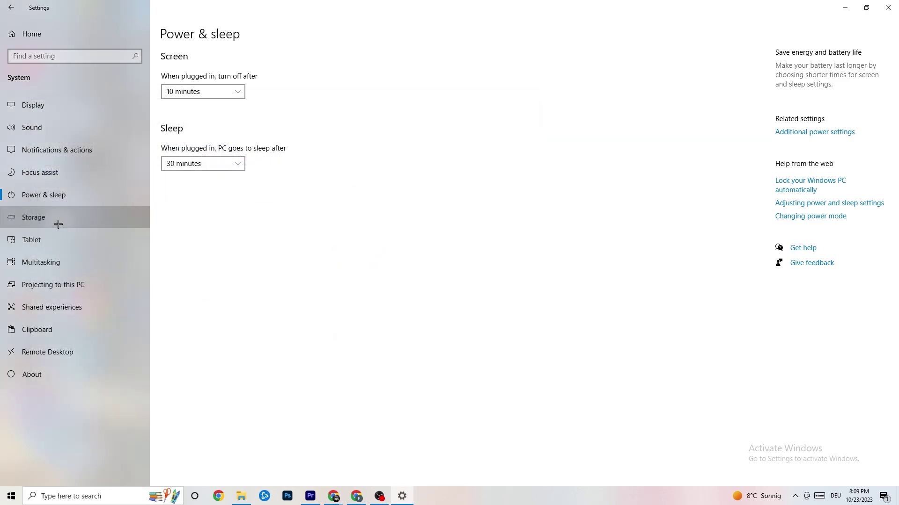
{"action": "left_click", "coordinate": [58, 223]}
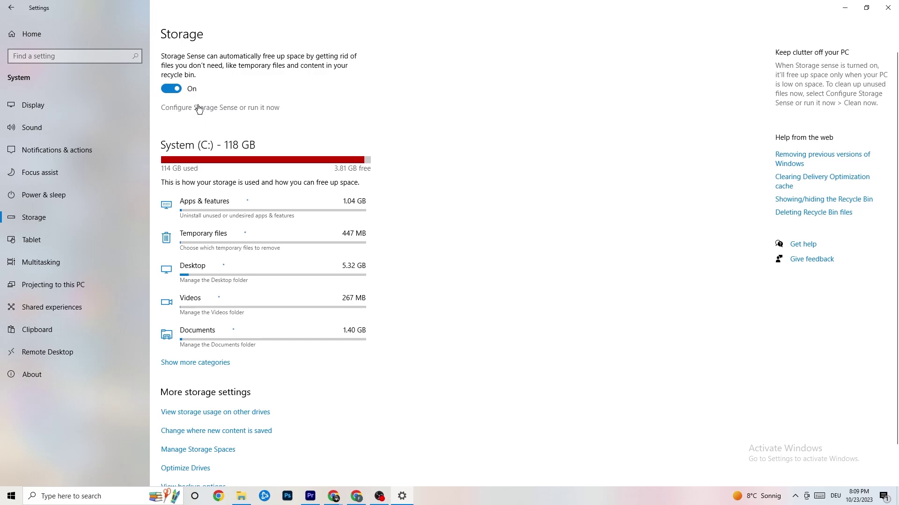
{"action": "left_click", "coordinate": [252, 108]}
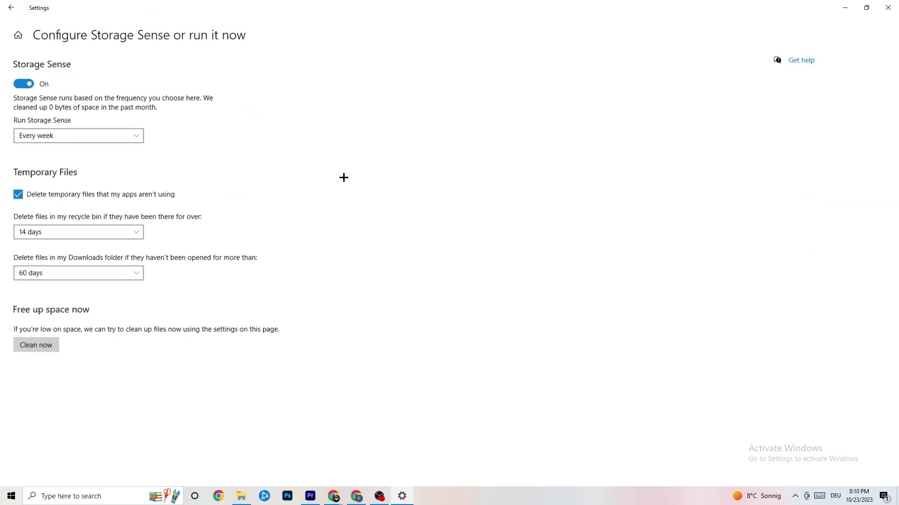
{"action": "left_click", "coordinate": [124, 138]}
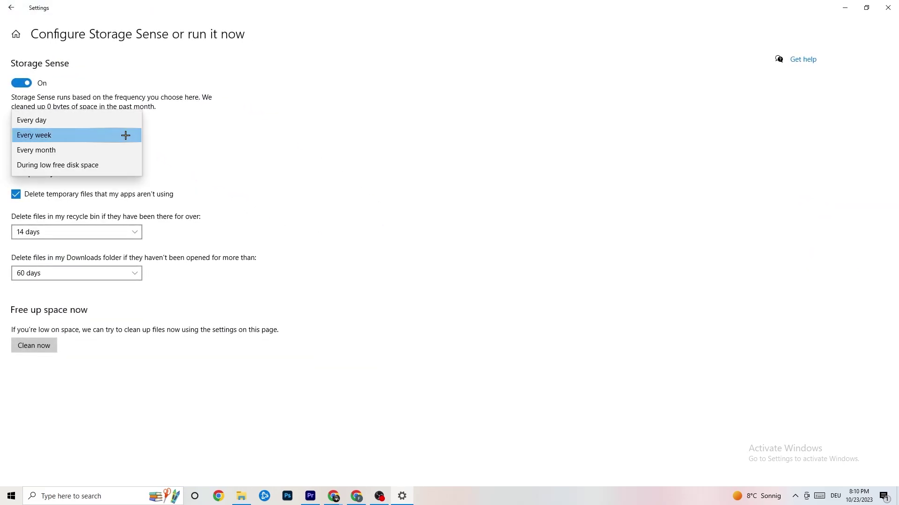
{"action": "left_click", "coordinate": [280, 133]}
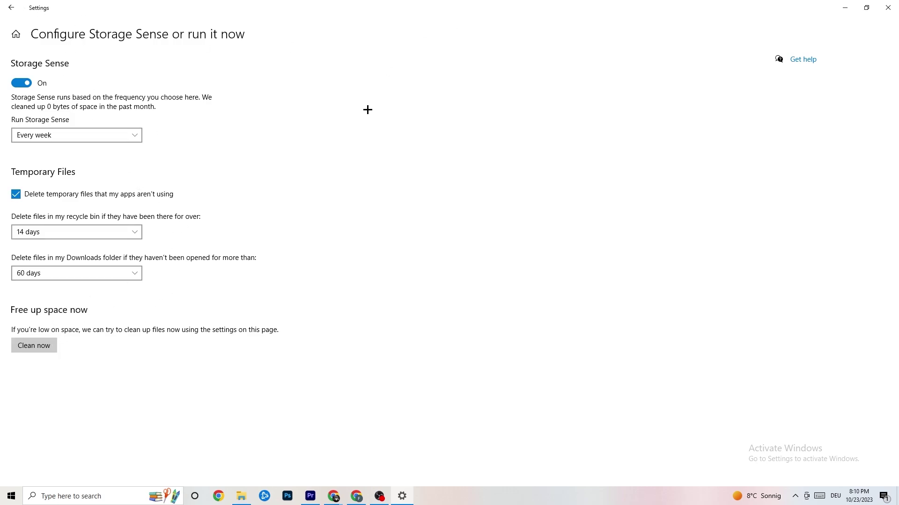
{"action": "left_click", "coordinate": [14, 10]}
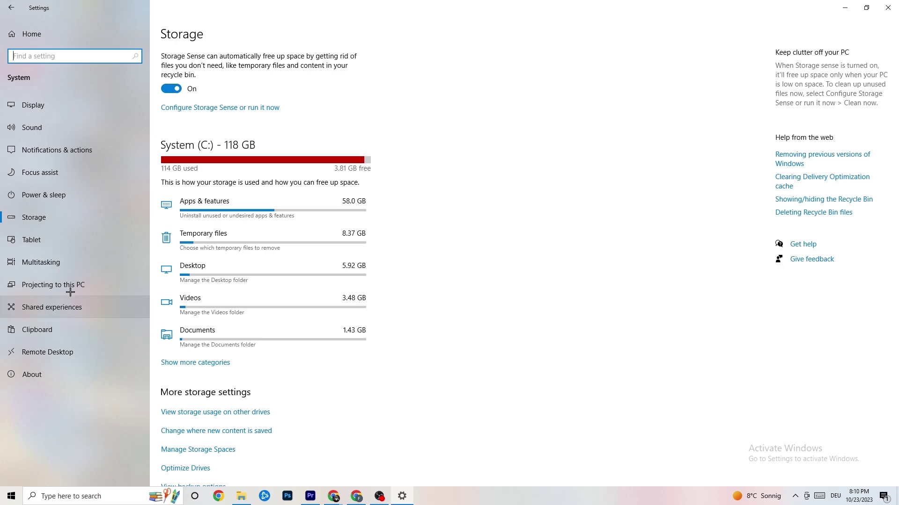
Look through the installed apps and the default apps in the Apps settings, and return to the Settings home page.
{"action": "left_click", "coordinate": [6, 5]}
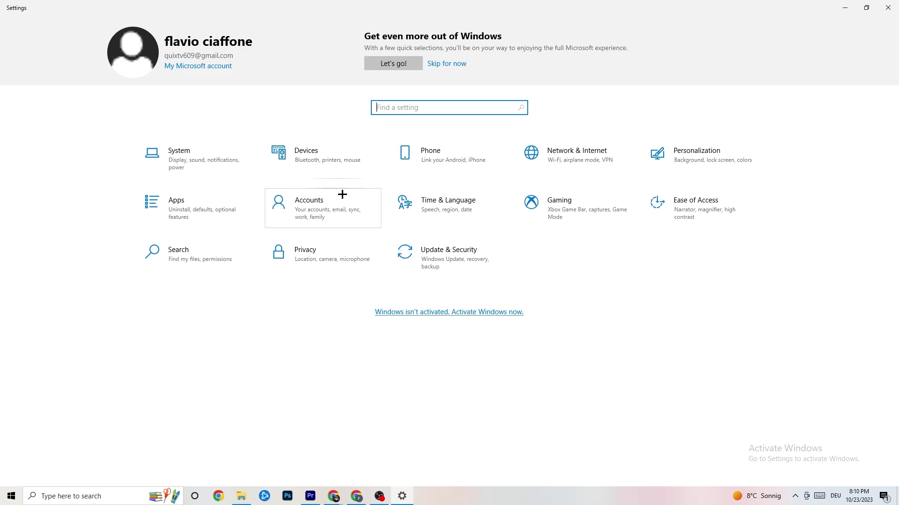
{"action": "left_click", "coordinate": [200, 206]}
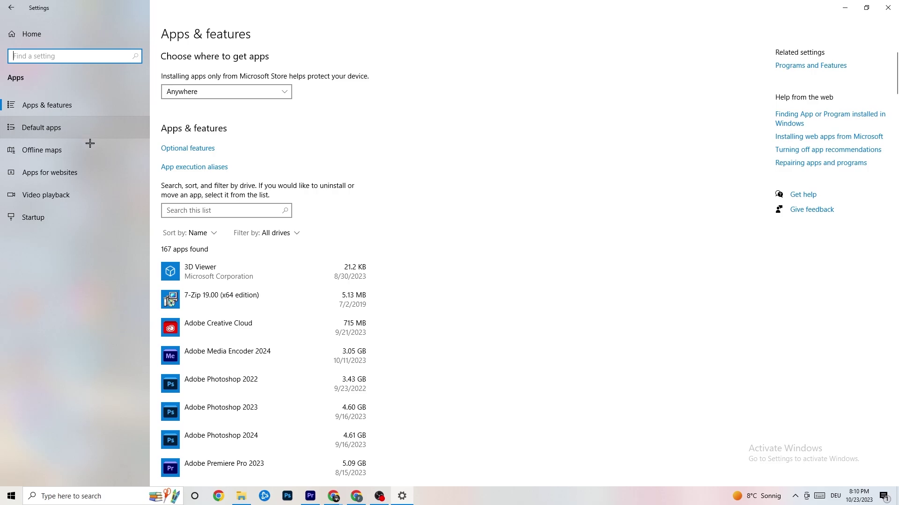
{"action": "left_click", "coordinate": [70, 129]}
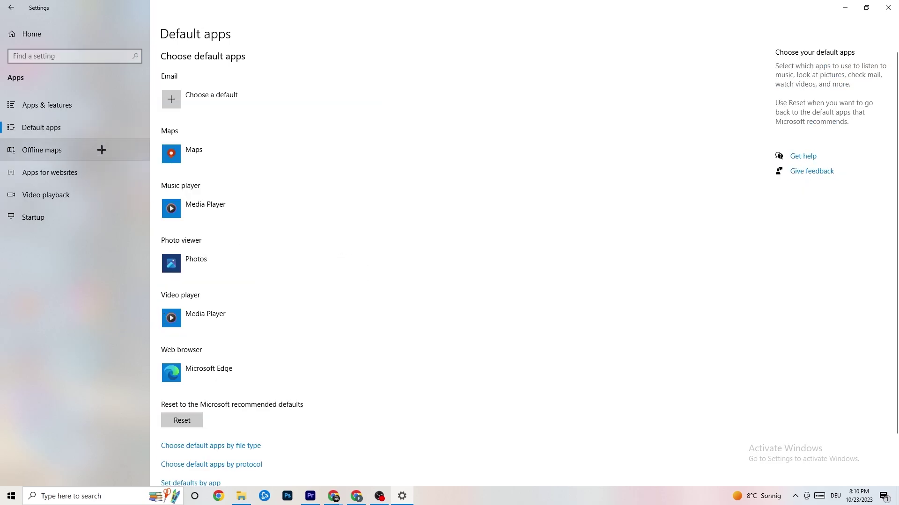
{"action": "left_click", "coordinate": [77, 107]}
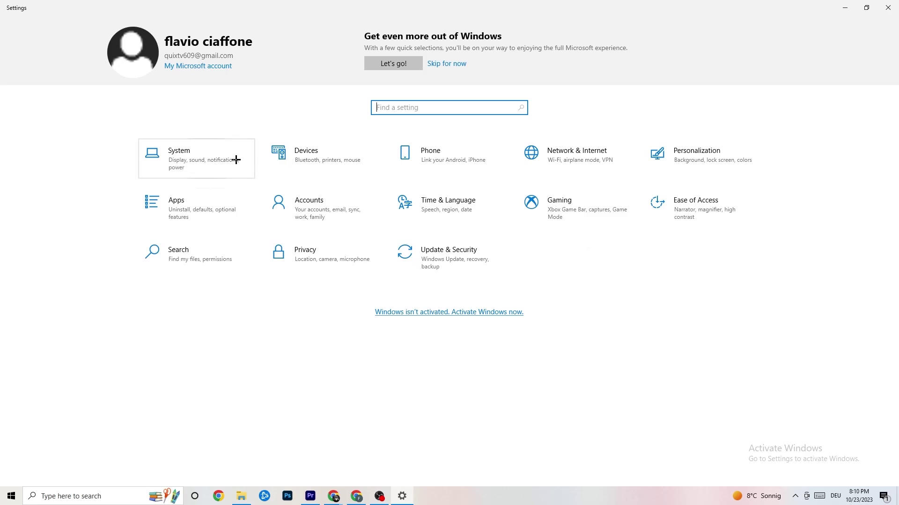
Review the Xbox Game Bar, Captures and Game Mode settings for gaming, and open Update & Security.
{"action": "left_click", "coordinate": [575, 222]}
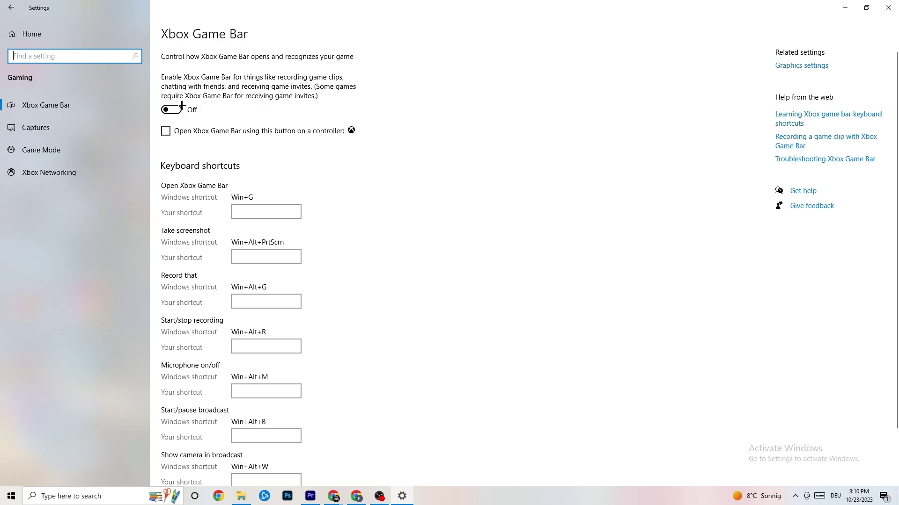
{"action": "left_click", "coordinate": [86, 127]}
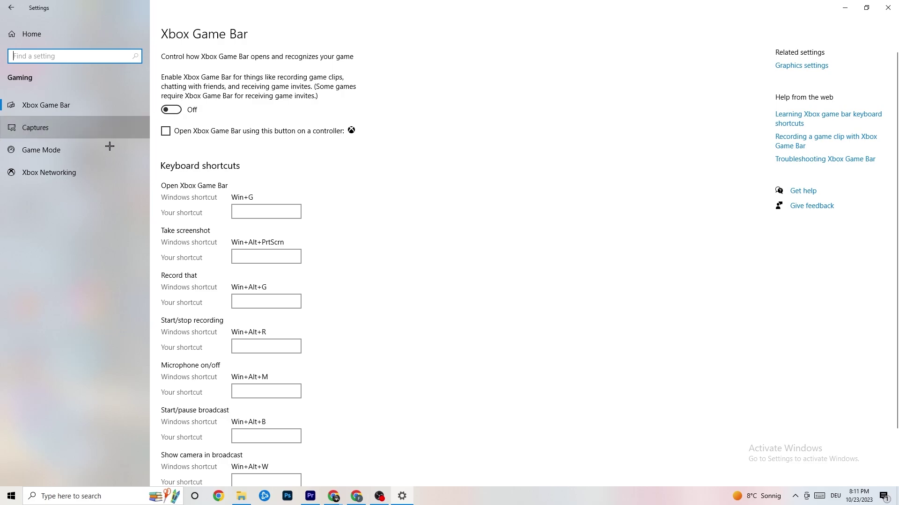
{"action": "scroll", "coordinate": [314, 199], "scroll_direction": "down", "scroll_amount": 3}
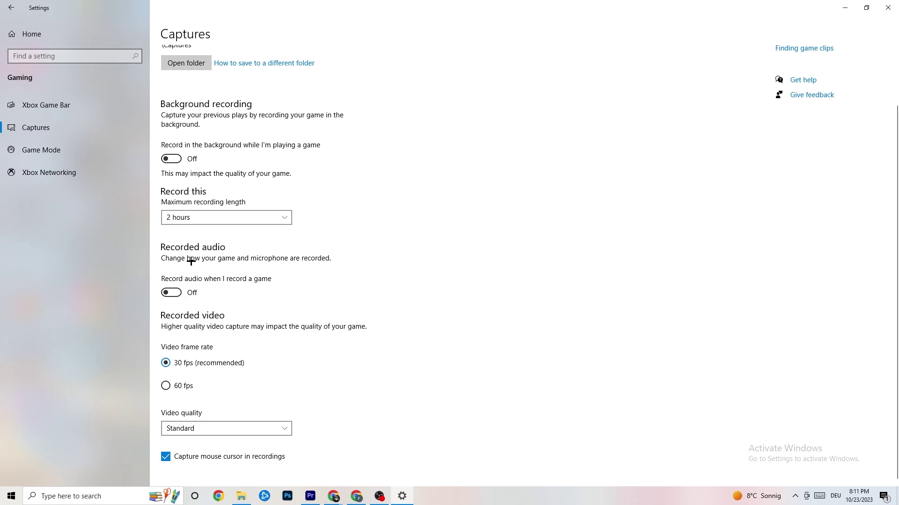
{"action": "left_click", "coordinate": [60, 149]}
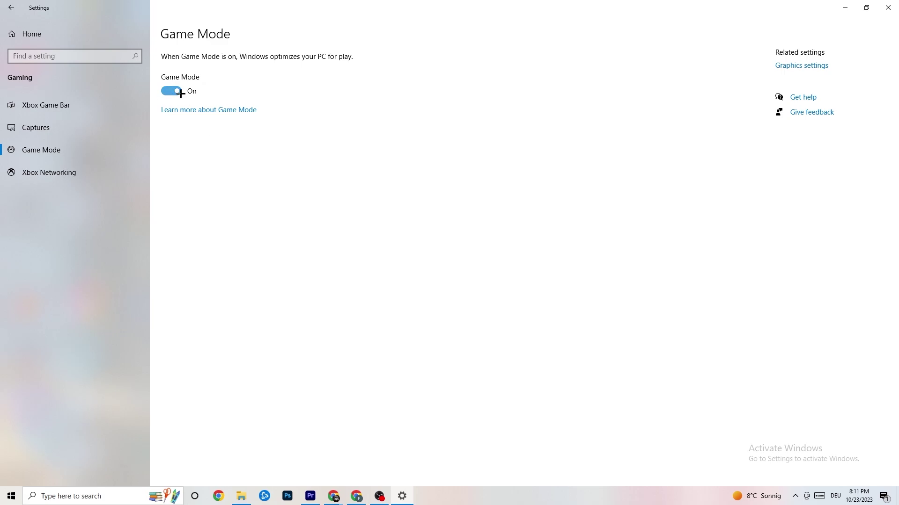
{"action": "left_click", "coordinate": [11, 8]}
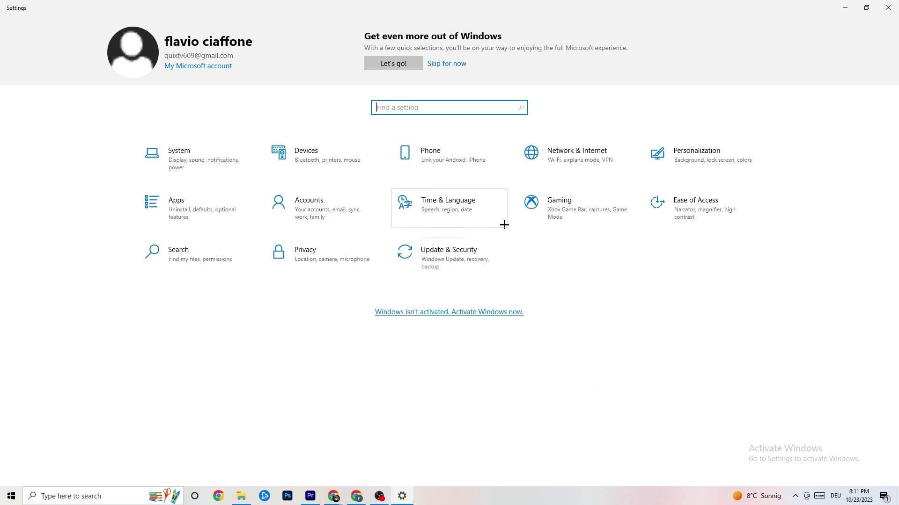
{"action": "left_click", "coordinate": [456, 253]}
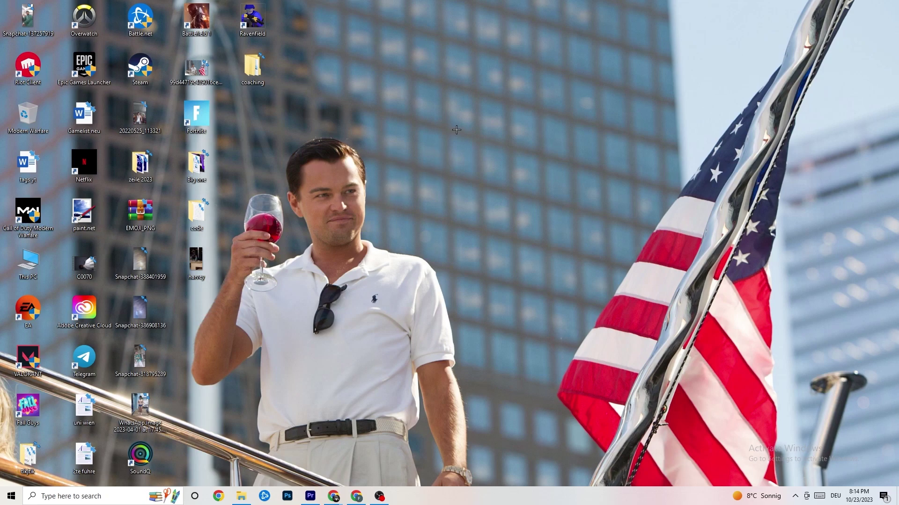
Open NVIDIA Control Panel from the desktop and examine the 3D image settings with preview.
{"action": "right_click", "coordinate": [402, 122]}
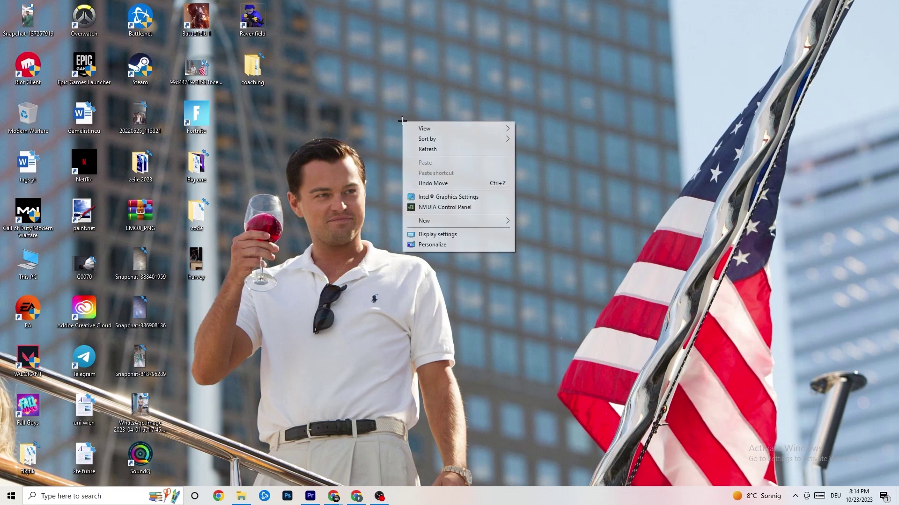
{"action": "left_click", "coordinate": [435, 209]}
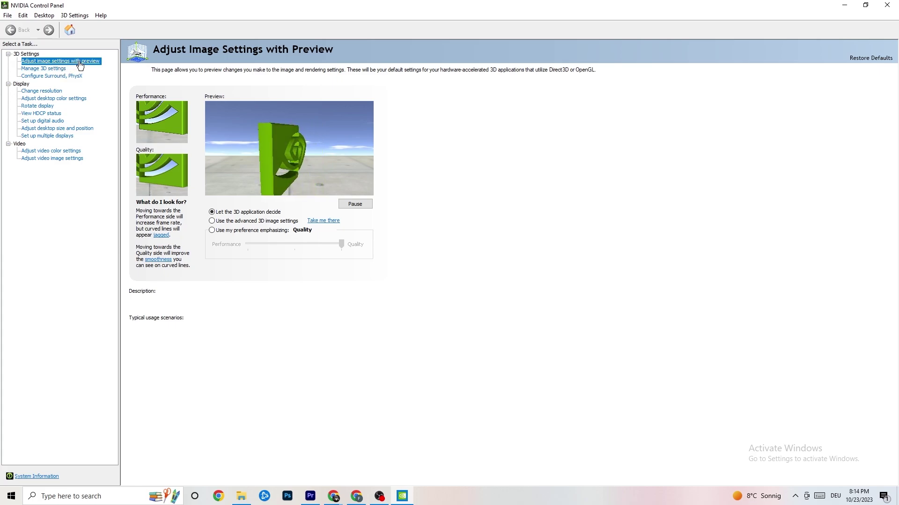
{"action": "mouse_move", "coordinate": [237, 217]}
{"action": "mouse_move", "coordinate": [247, 244]}
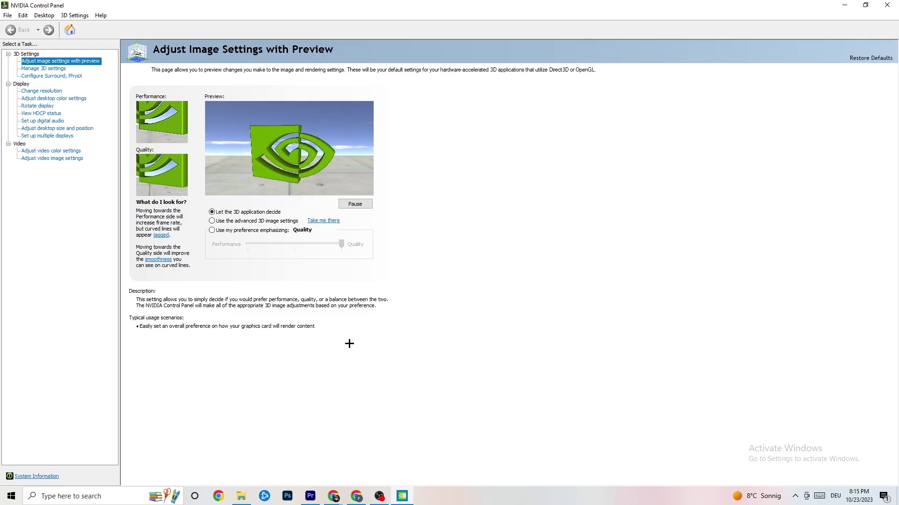
Review the display's resolution and refresh rate settings in NVIDIA Control Panel and close the program.
{"action": "left_click", "coordinate": [38, 92]}
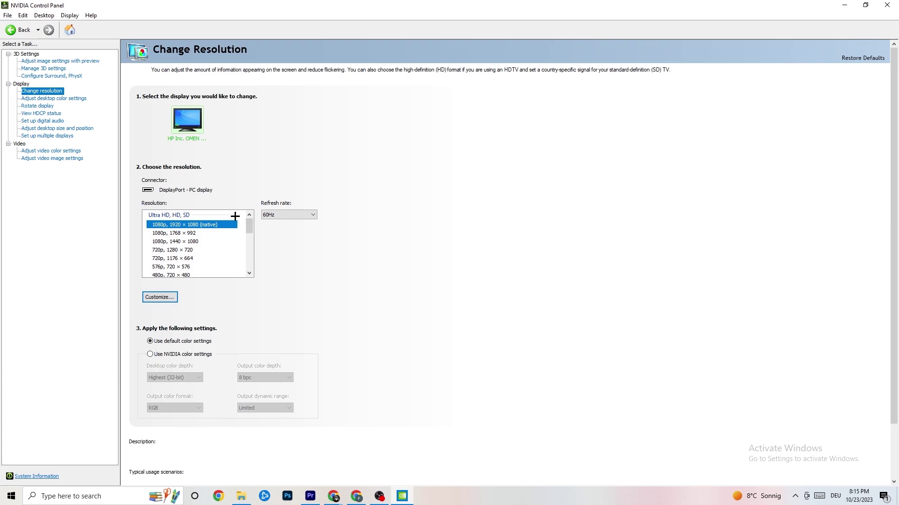
{"action": "mouse_move", "coordinate": [174, 238]}
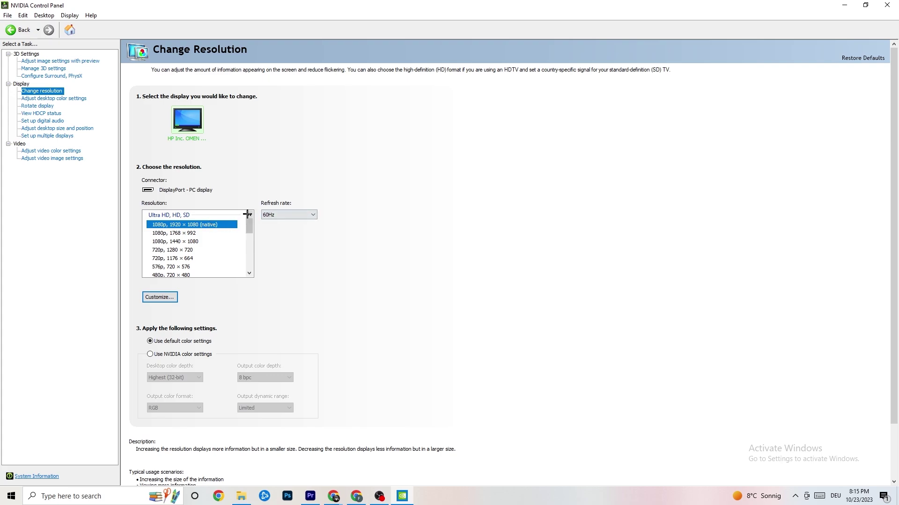
{"action": "scroll", "coordinate": [249, 225], "scroll_direction": "down", "scroll_amount": 1}
{"action": "scroll", "coordinate": [249, 224], "scroll_direction": "up", "scroll_amount": 1}
{"action": "key", "text": "alt+F4"}
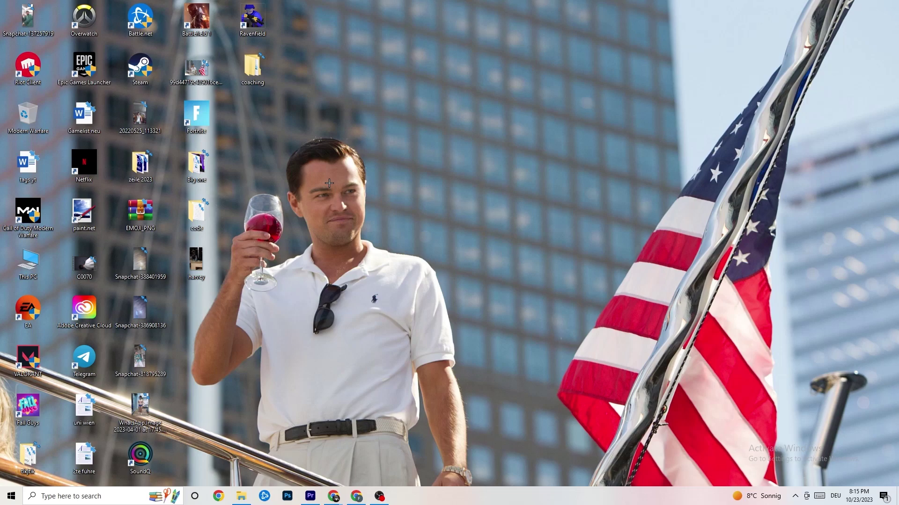
View the computer's sleep, shut down and restart options and dismiss them without choosing one.
{"action": "left_click", "coordinate": [12, 496]}
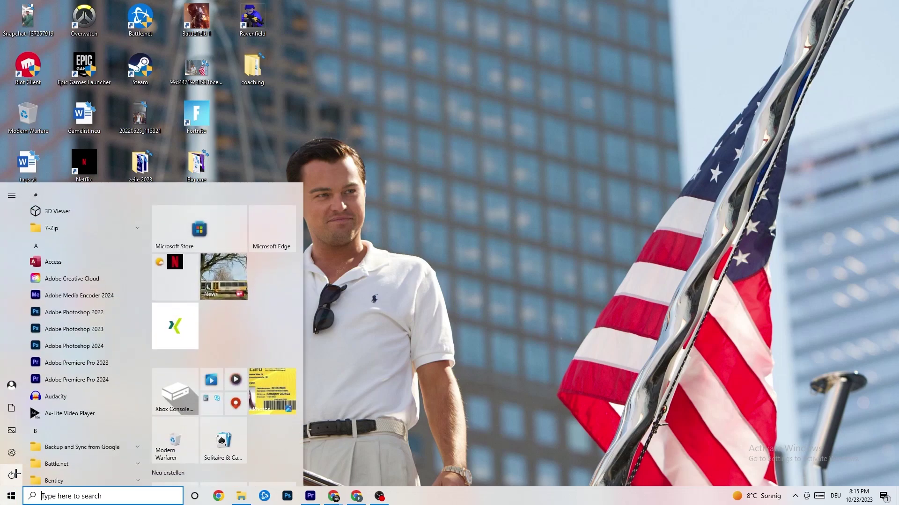
{"action": "left_click", "coordinate": [39, 476]}
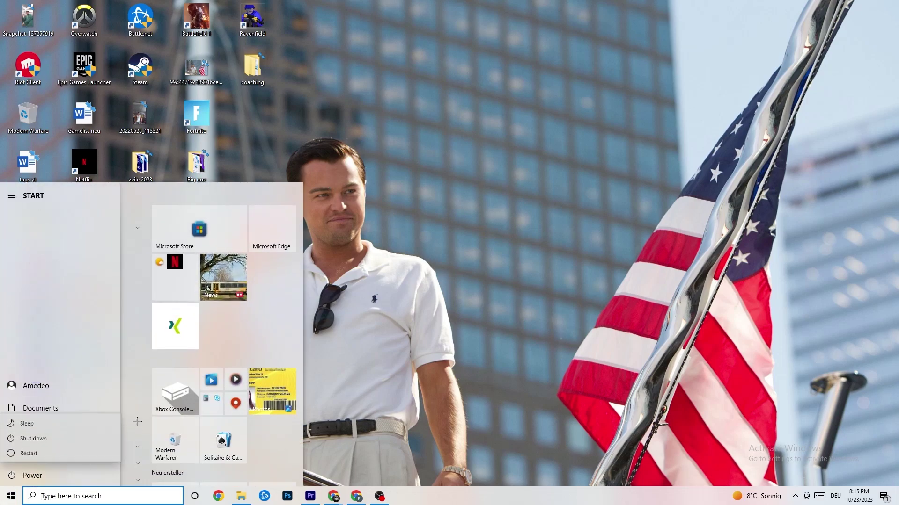
{"action": "key", "text": "Escape"}
{"action": "key", "text": "Escape"}
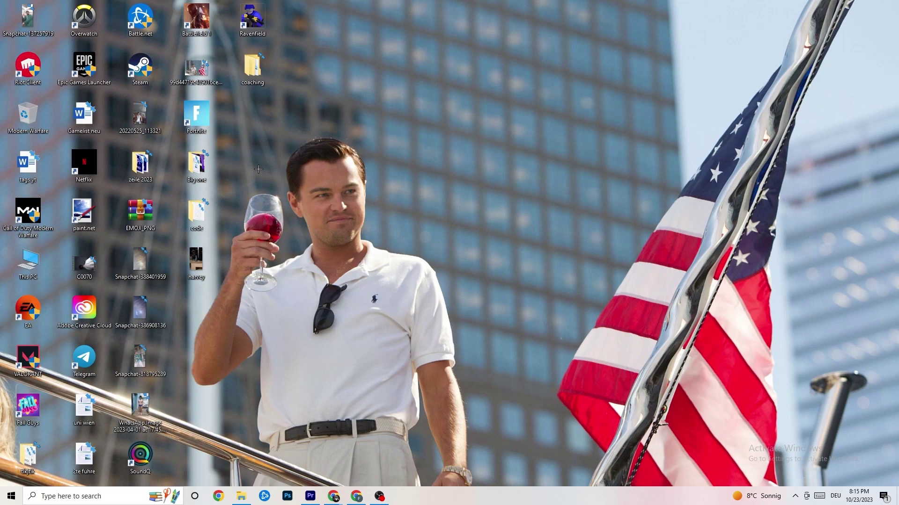